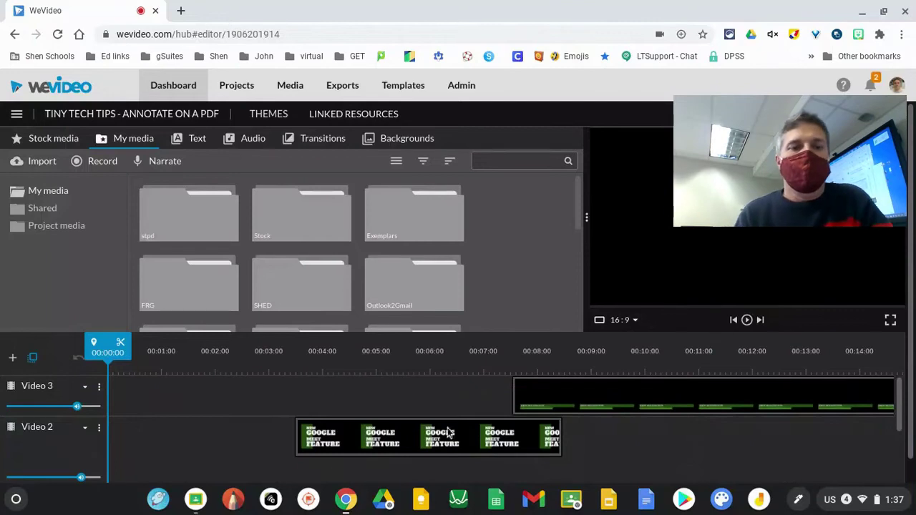
Step: Switch from WeVideo to the B1a- Chemistry classwork in the Google Classroom app
left_click(196, 499)
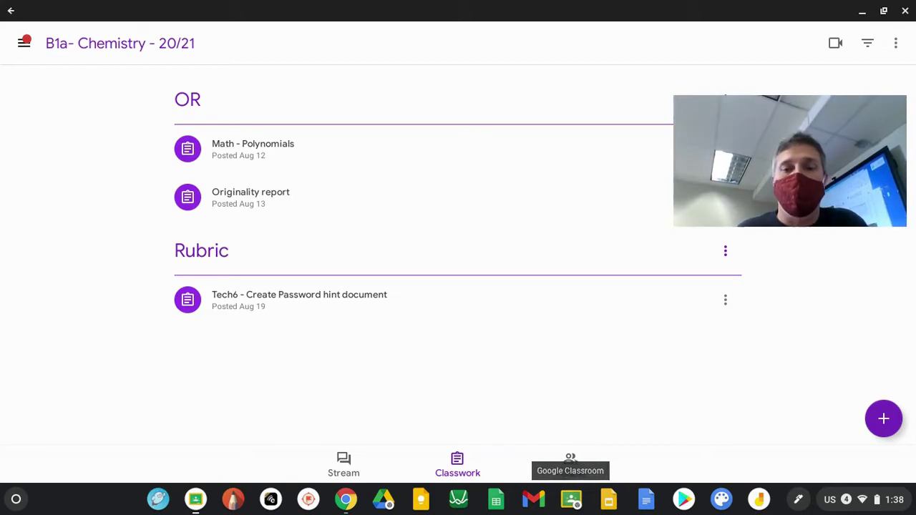
Step: Create a new assignment in B1a- Chemistry titled 'PDF'
left_click(883, 422)
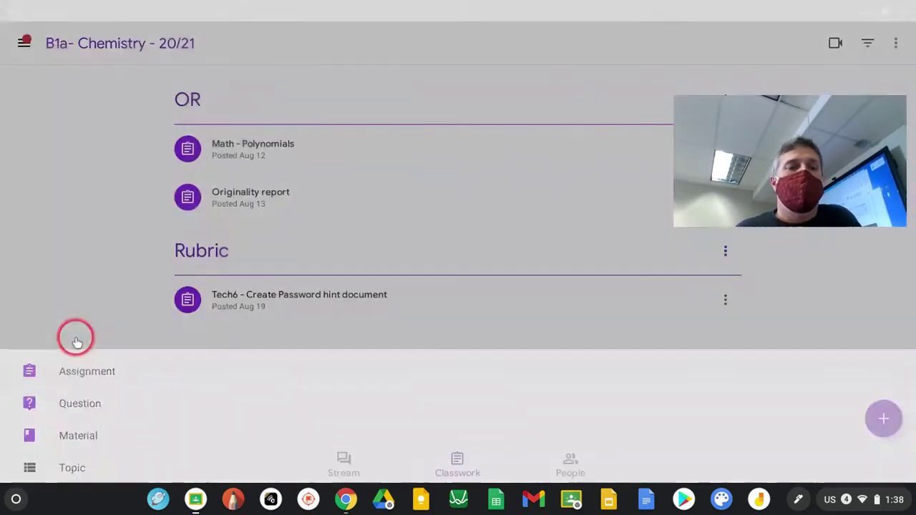
left_click(77, 342)
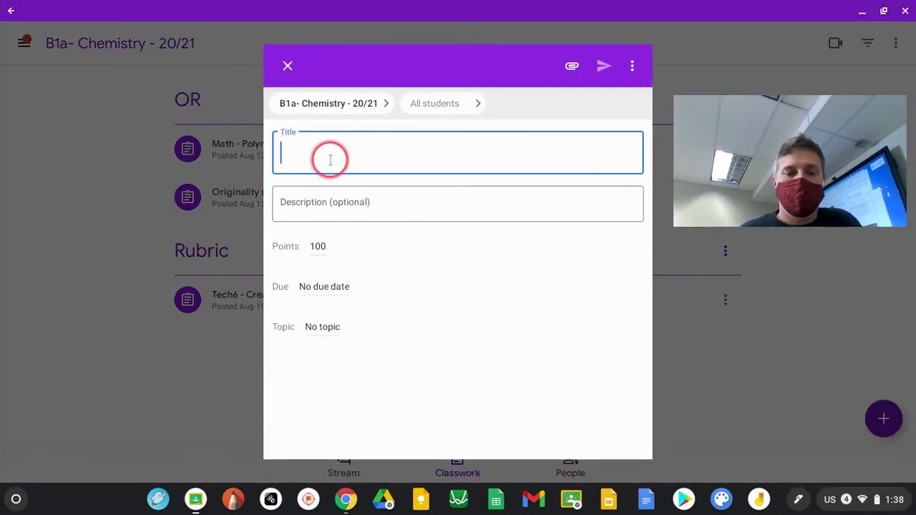
type("PDF")
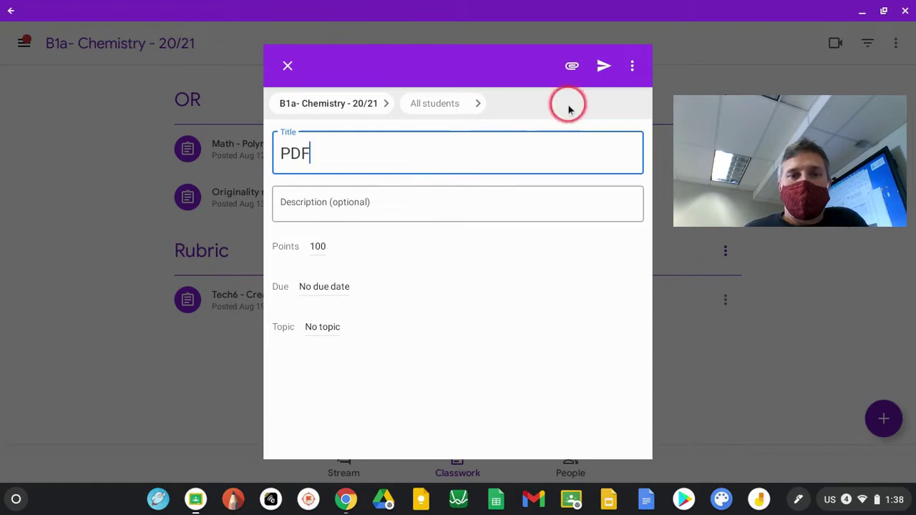
Step: Attach This or That.pdf from Google Drive as the assignment's material
left_click(572, 66)
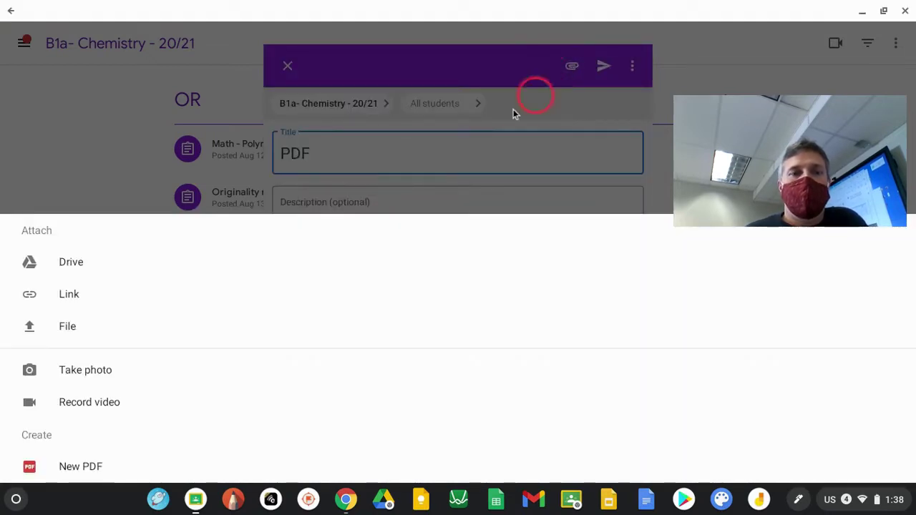
left_click(56, 266)
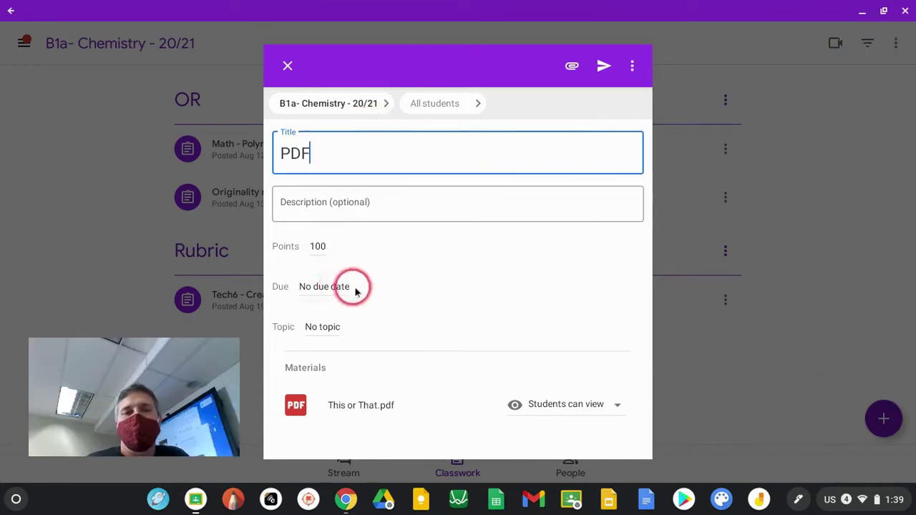
Step: Change the assignment's points from 100 to Ungraded
left_click(323, 250)
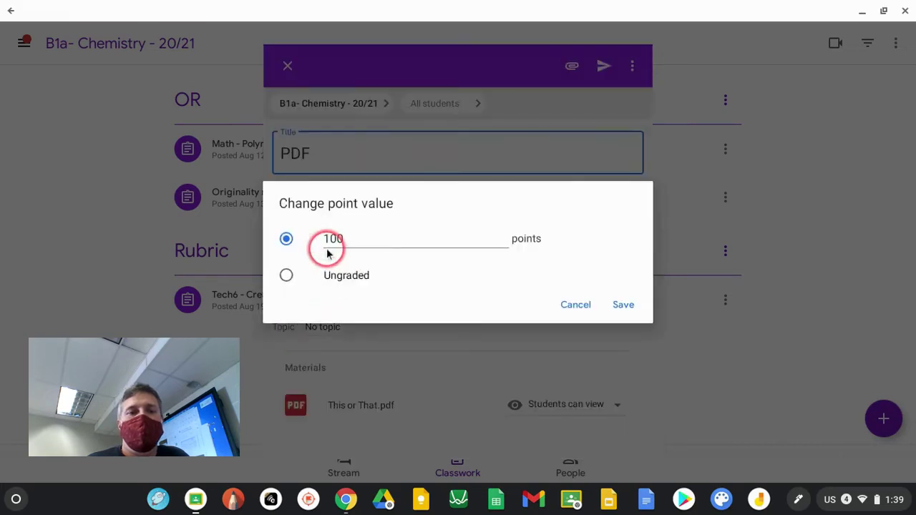
left_click(342, 277)
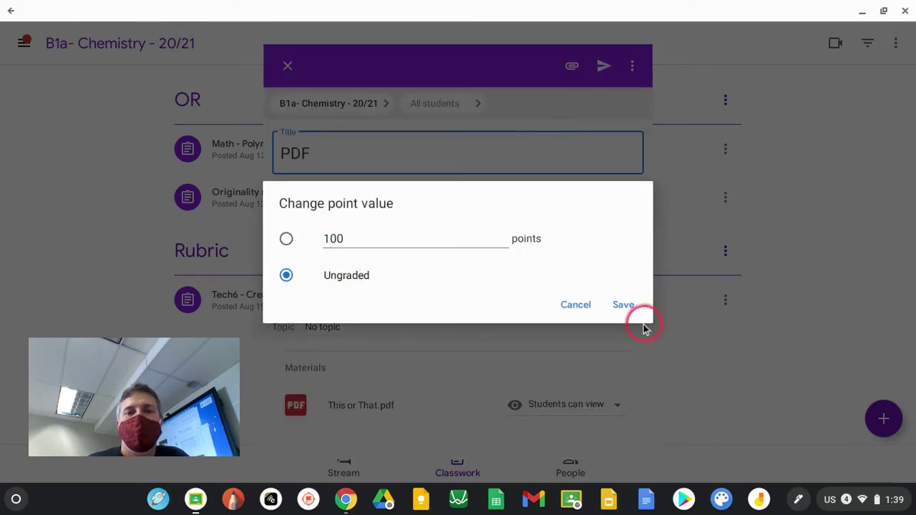
left_click(624, 304)
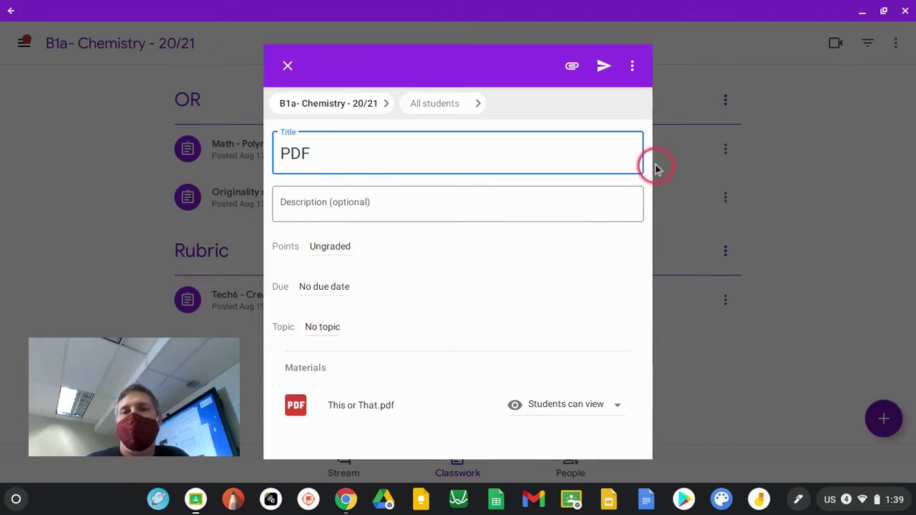
Step: Post the assignment, giving each student their own copy of the PDF
left_click(604, 68)
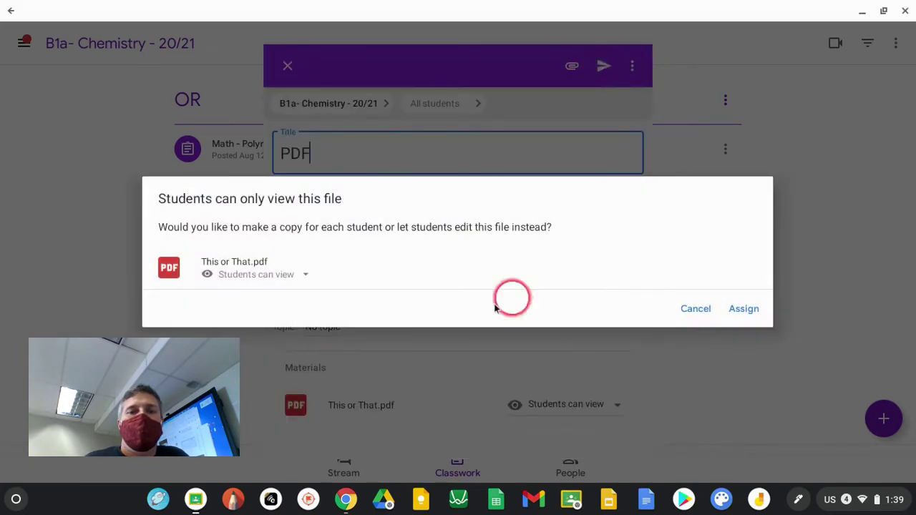
left_click(299, 279)
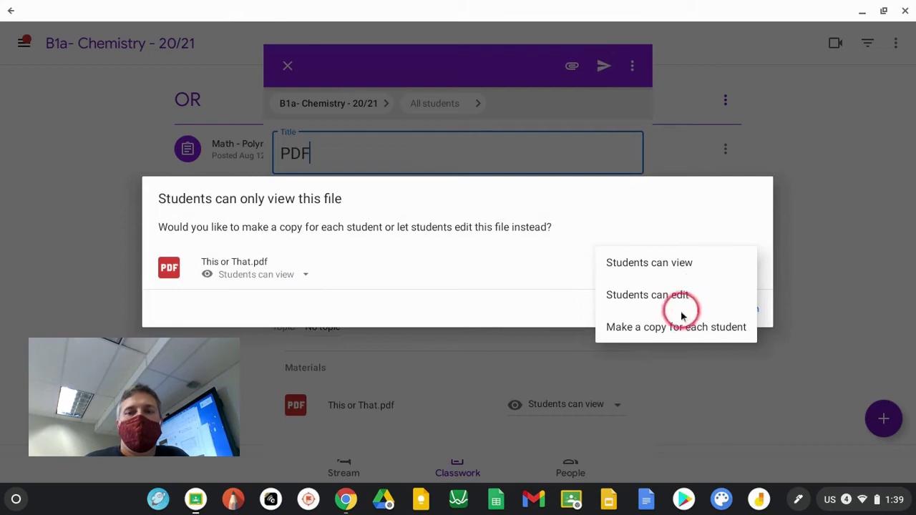
left_click(668, 328)
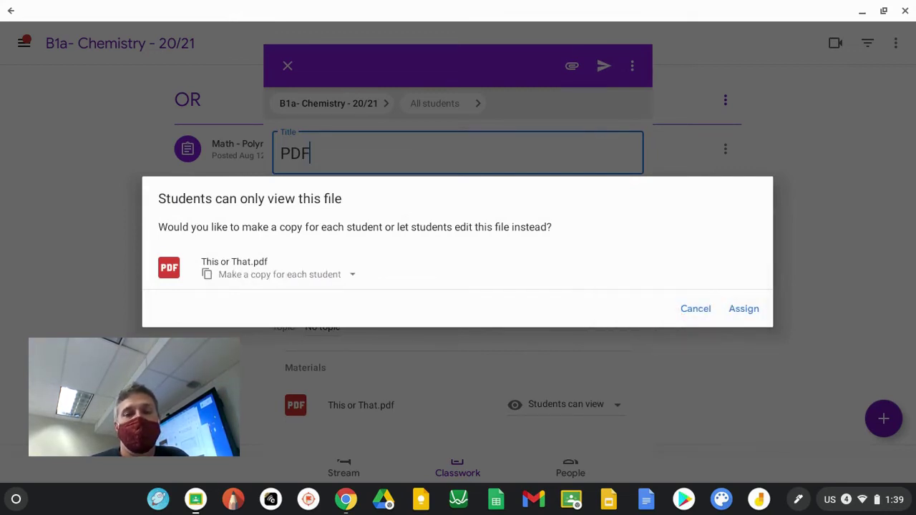
left_click(743, 312)
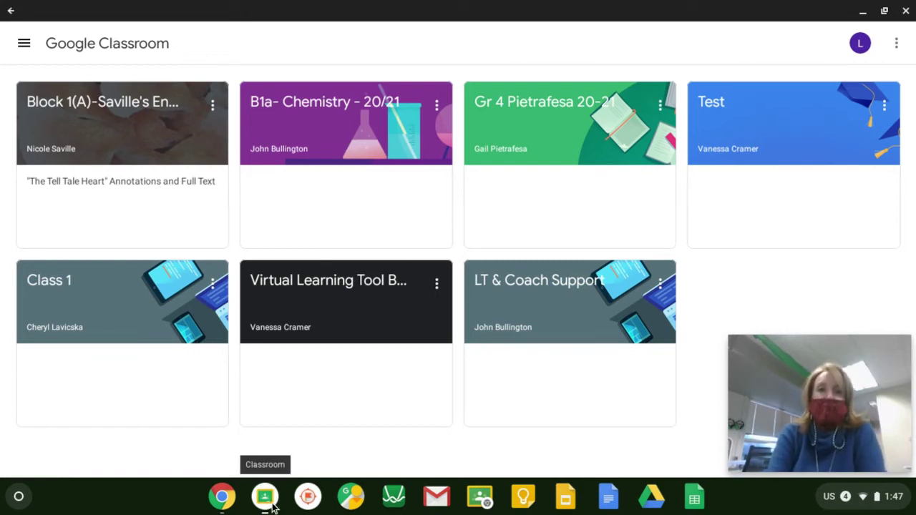
Step: Open the [Template] This or That.pdf from the PDF assignment in B1a- Chemistry
left_click(331, 114)
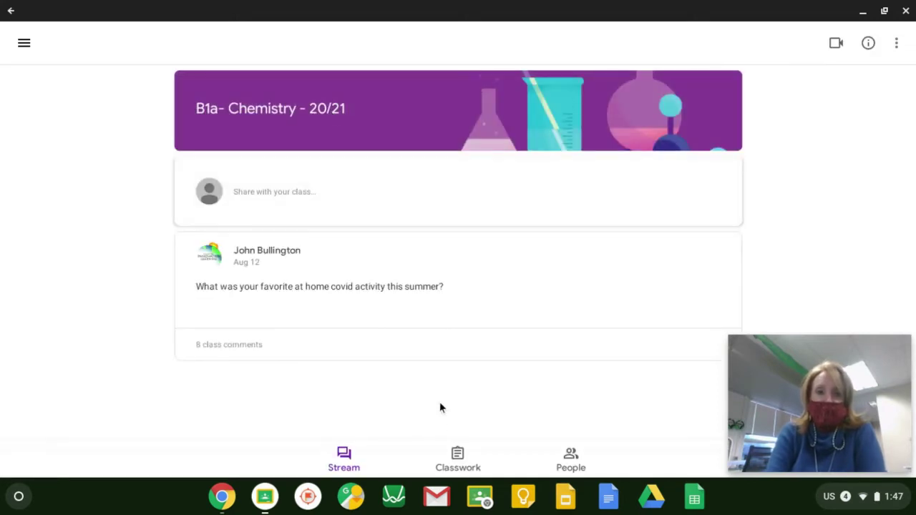
left_click(458, 458)
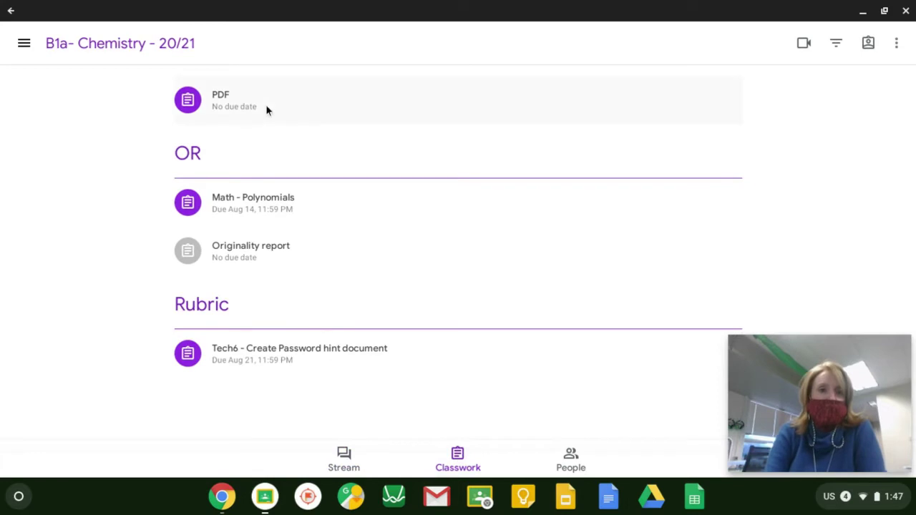
left_click(250, 104)
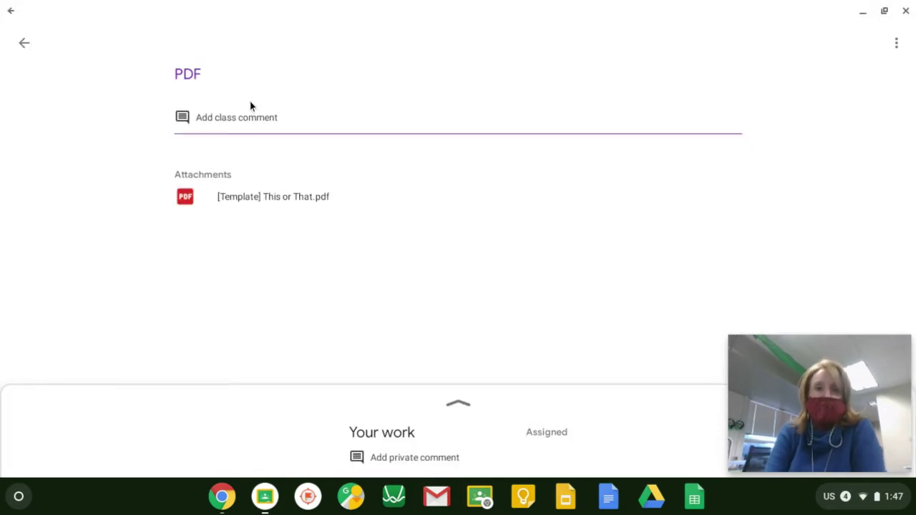
left_click(223, 201)
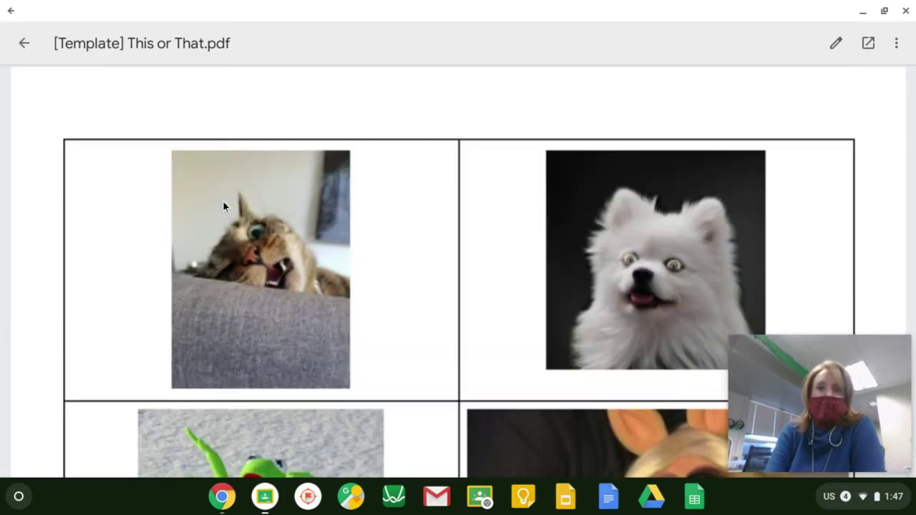
mouse_move(751, 373)
left_click(902, 349)
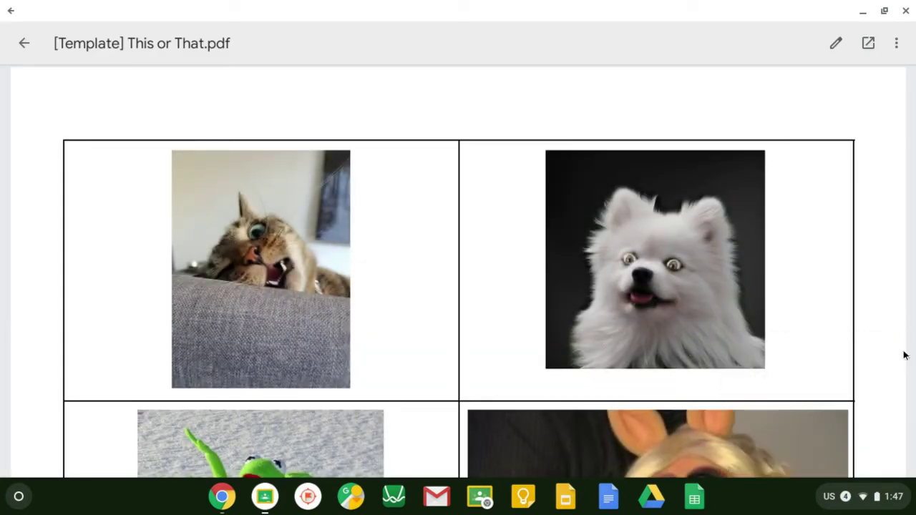
Step: Start marking up the PDF with a thick red pen, then switch to the Text tool
left_click(834, 44)
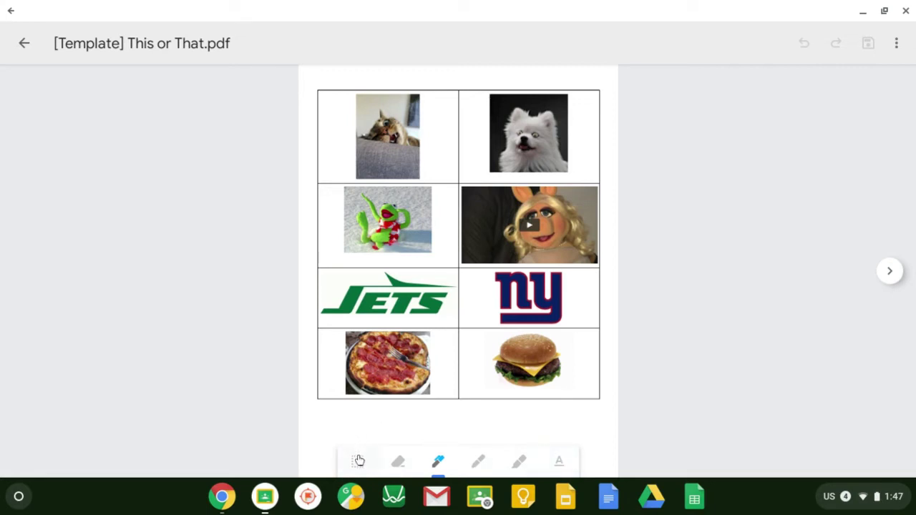
left_click(438, 463)
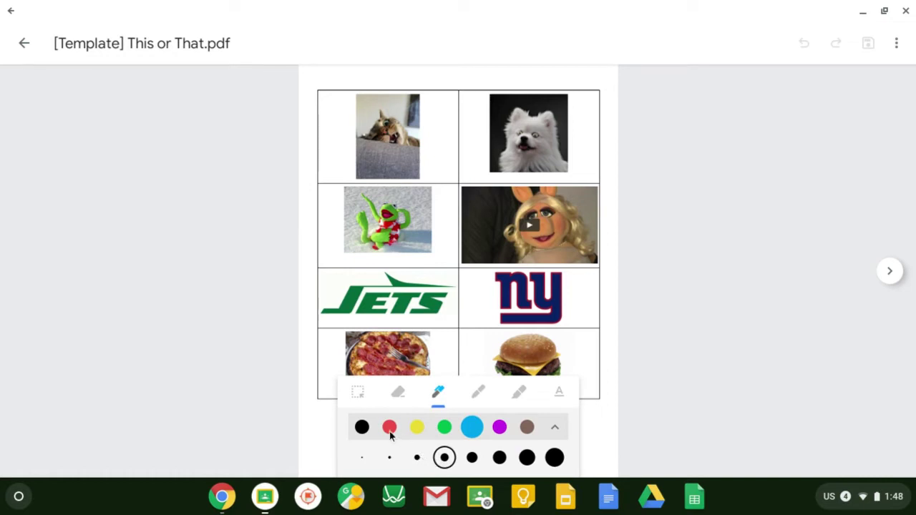
left_click(389, 427)
left_click(417, 458)
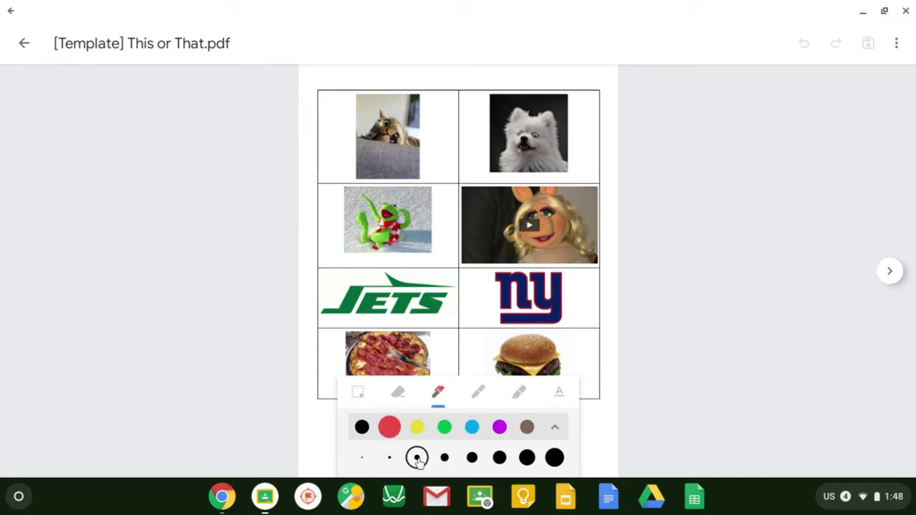
left_click(472, 457)
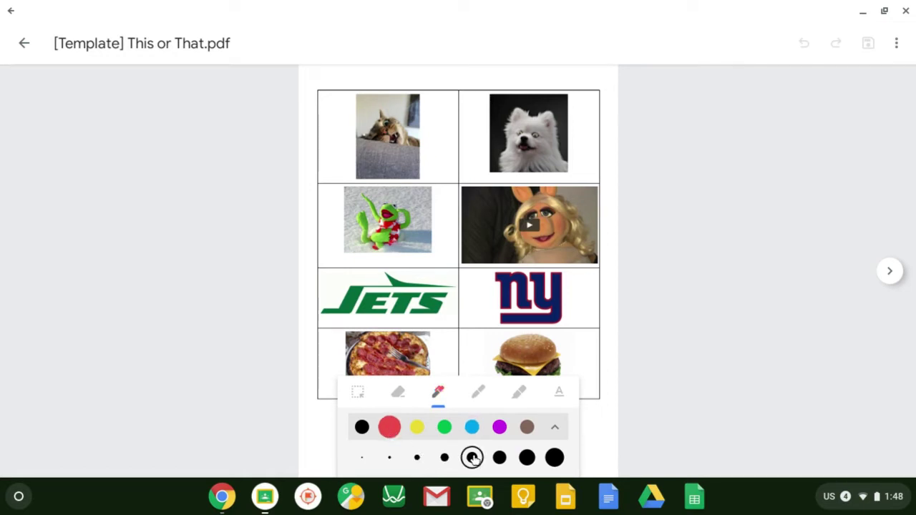
left_click(477, 398)
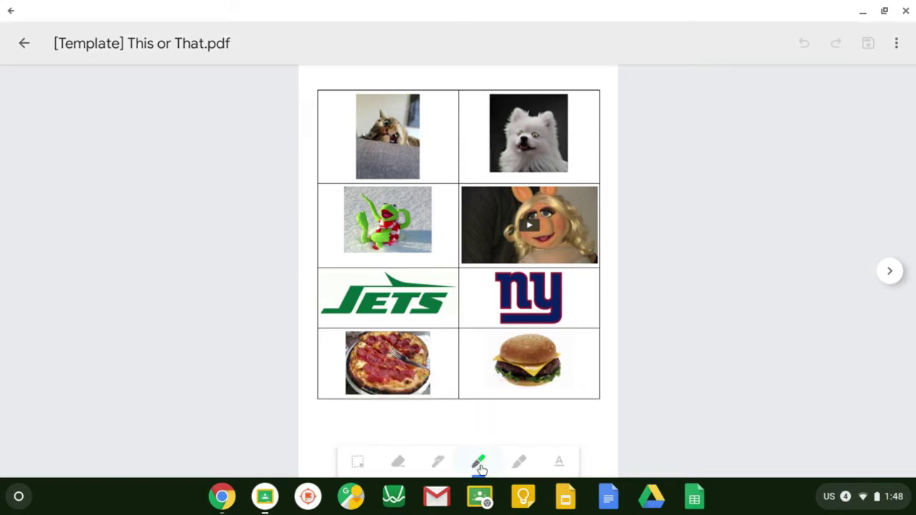
left_click(515, 462)
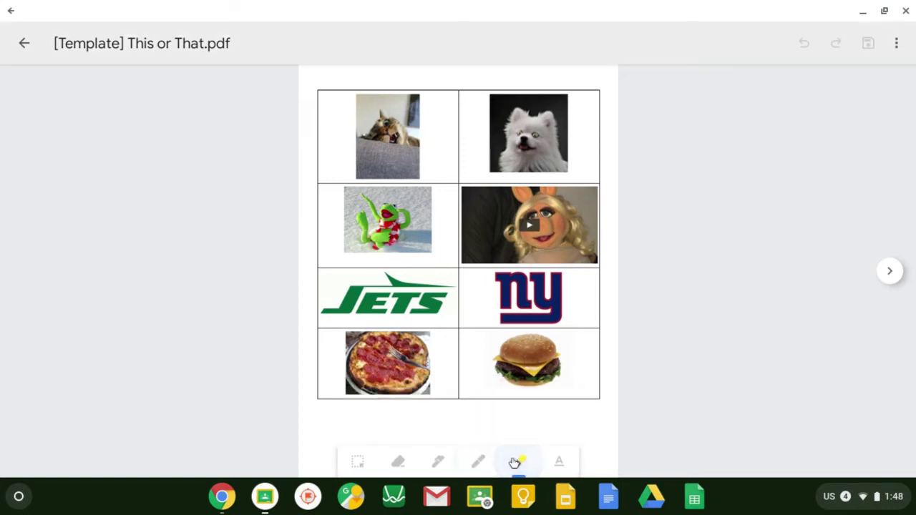
left_click(559, 461)
Step: Type the student's name under the picture grid, move it below the pizza cell, and check page 2
left_click(435, 415)
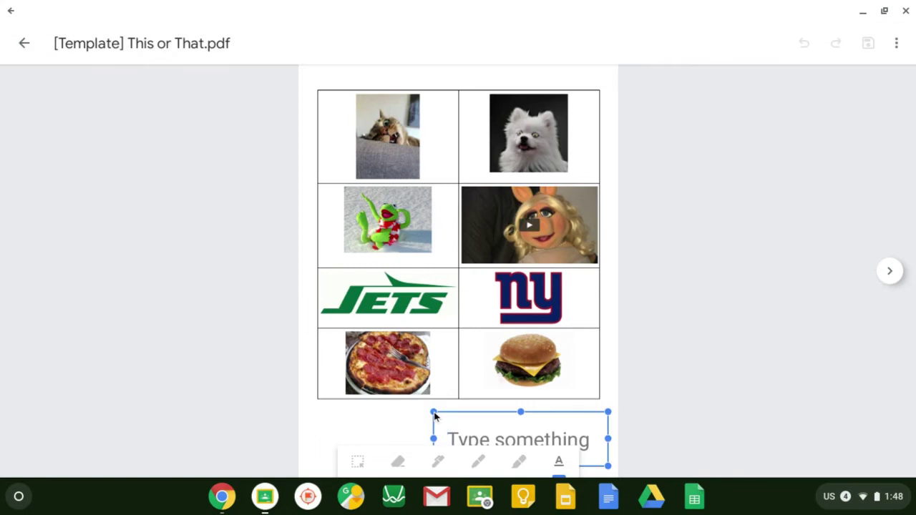
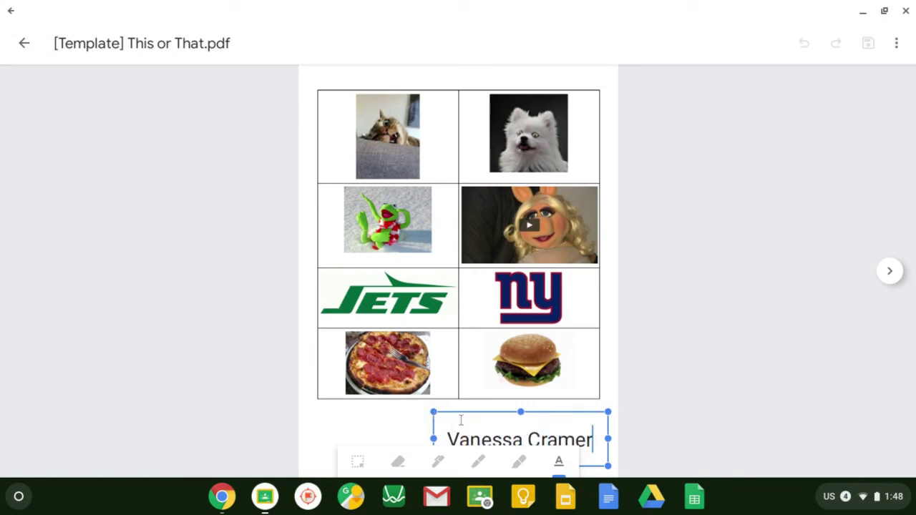
left_click(341, 398)
left_click(457, 433)
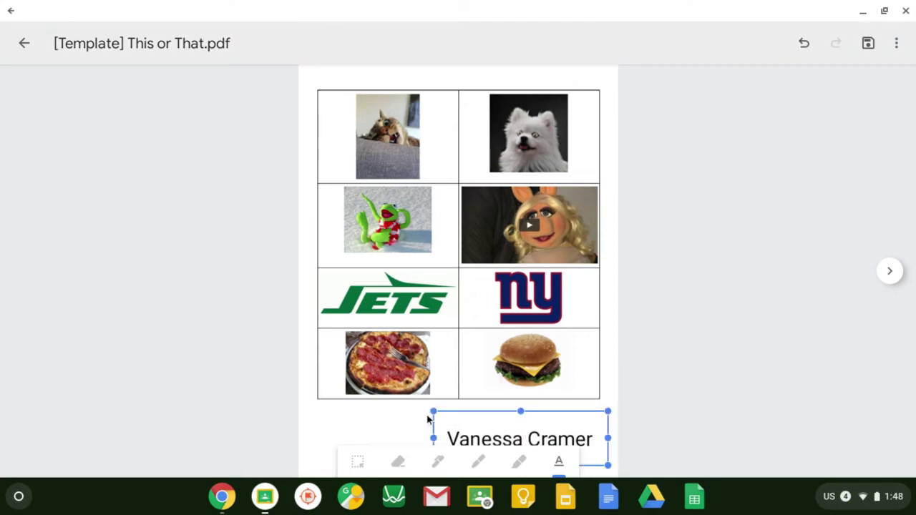
left_click_drag(453, 419, 345, 401)
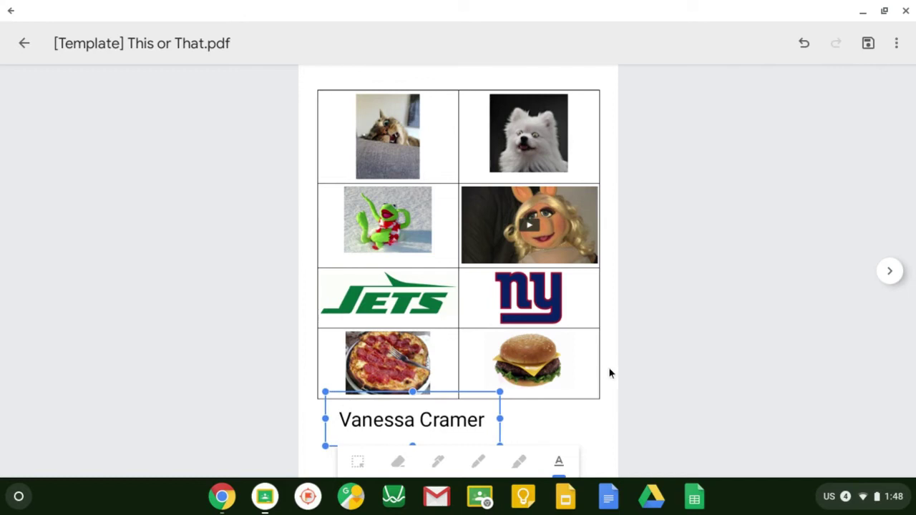
left_click(633, 384)
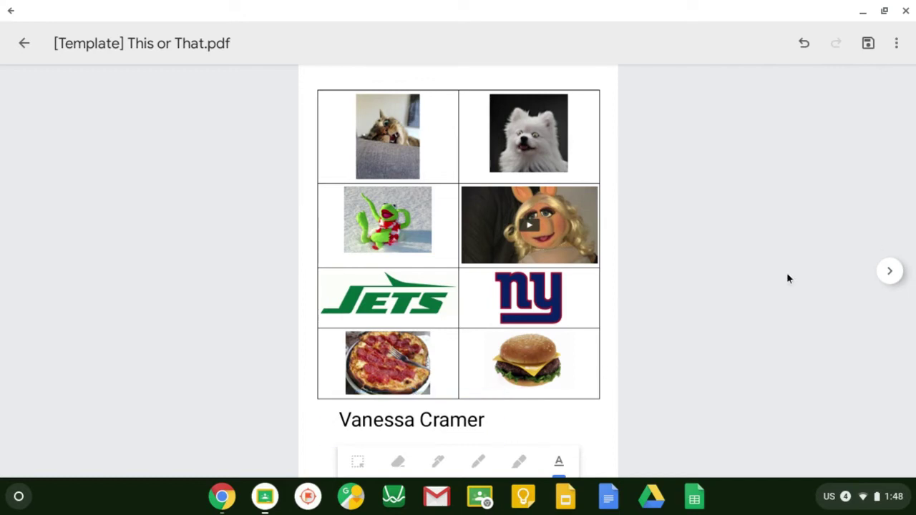
left_click(891, 273)
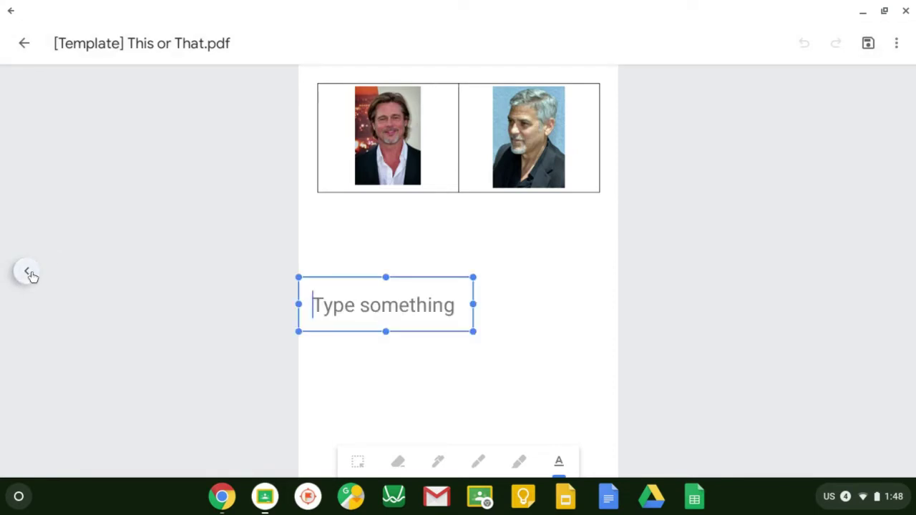
left_click(28, 273)
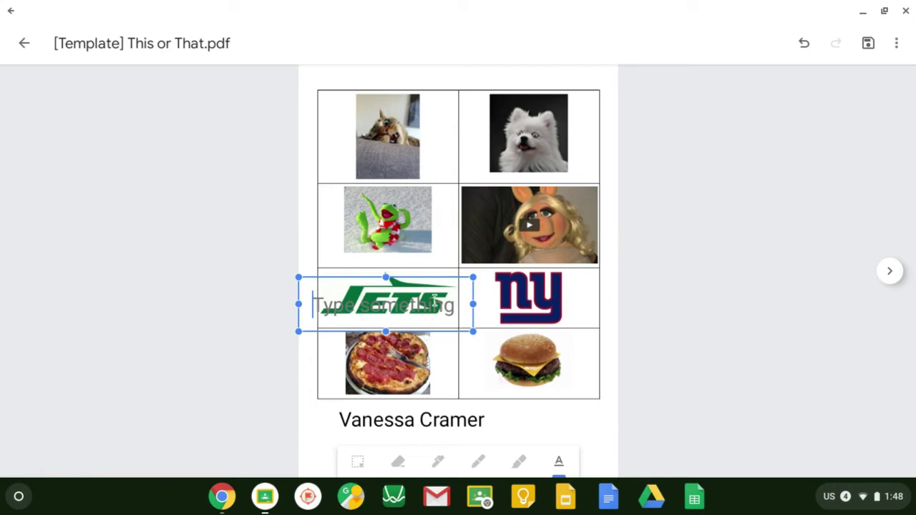
Step: Circle the dog, Kermit, NY logo and pizza in red, then the left portrait on page 2
left_click(438, 462)
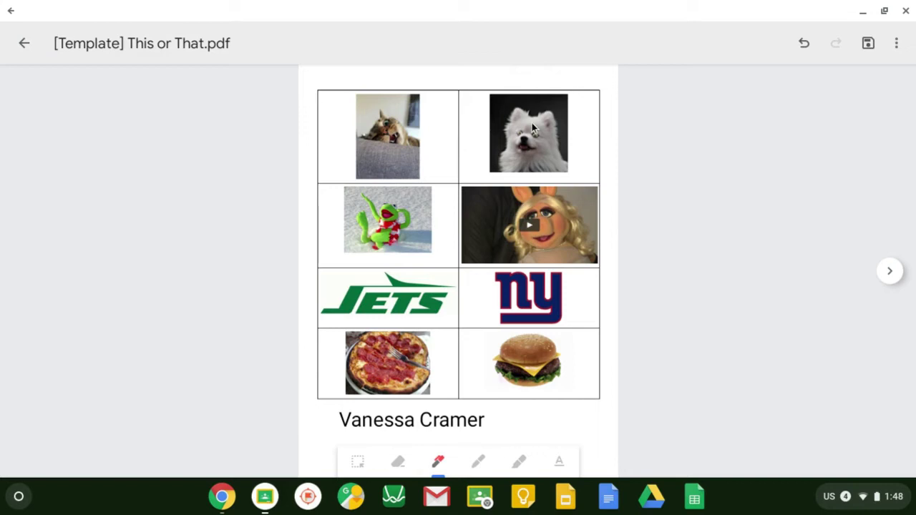
mouse_move(493, 83)
left_mouse_down()
mouse_move(470, 100)
mouse_move(588, 97)
mouse_move(493, 87)
left_mouse_up()
mouse_move(434, 179)
left_mouse_down()
mouse_move(322, 211)
mouse_move(444, 215)
mouse_move(423, 167)
left_mouse_up()
mouse_move(531, 253)
left_mouse_down()
mouse_move(478, 323)
mouse_move(538, 254)
left_mouse_up()
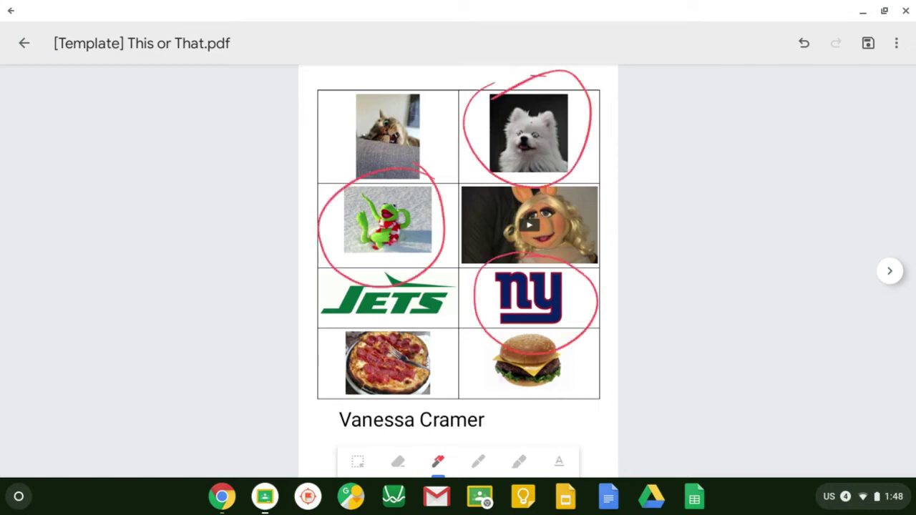
mouse_move(443, 315)
left_mouse_down()
mouse_move(358, 408)
mouse_move(448, 330)
left_mouse_up()
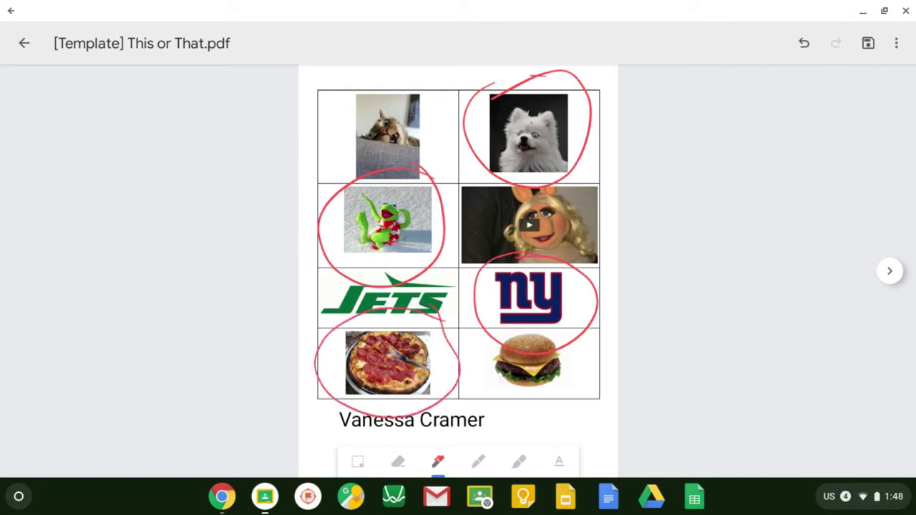
key("Page_Down")
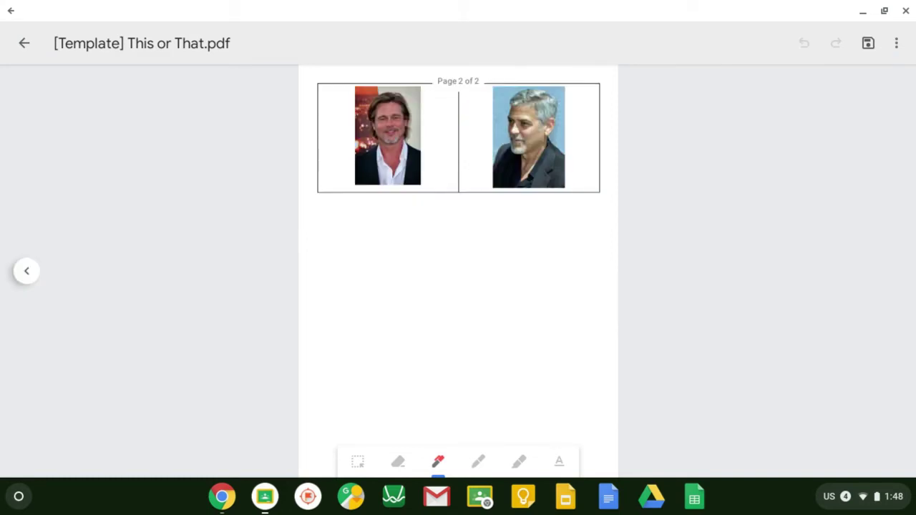
mouse_move(419, 80)
left_mouse_down()
mouse_move(356, 202)
mouse_move(428, 78)
mouse_move(413, 66)
left_mouse_up()
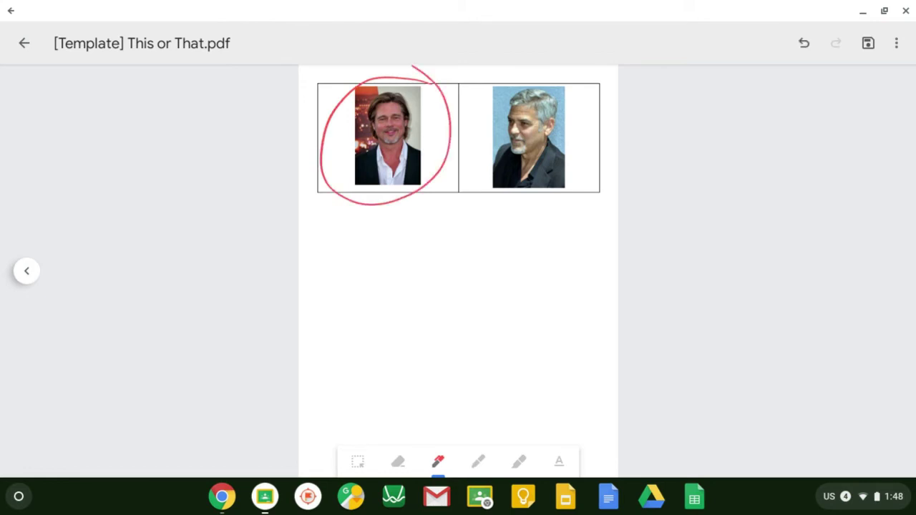
Step: Save the annotated This or That PDF and close it to return to the assignment
left_click(868, 45)
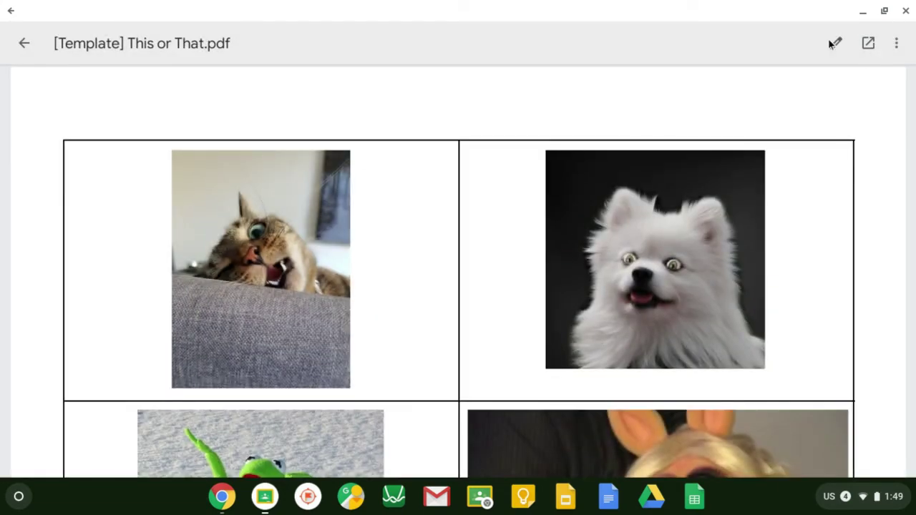
left_click(11, 12)
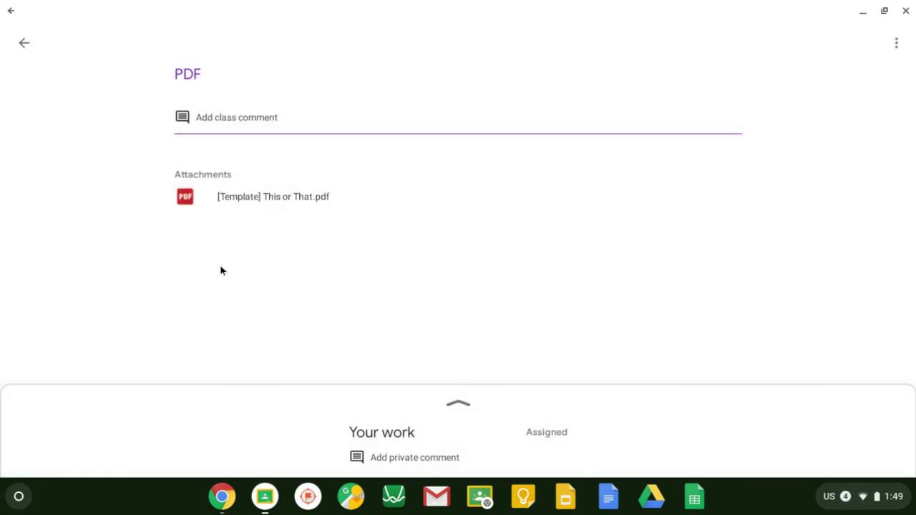
Step: Turn in the PDF assignment with both attachments and confirm the resubmission
left_click(452, 402)
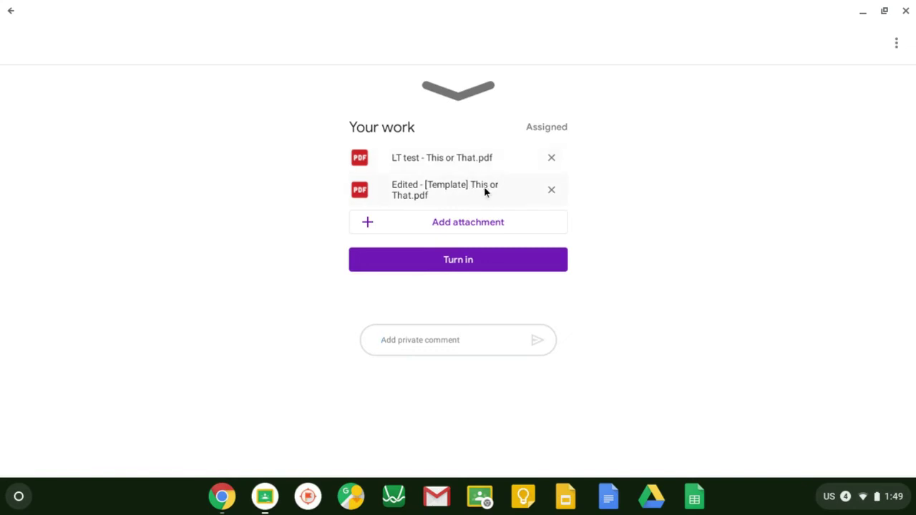
left_click(499, 266)
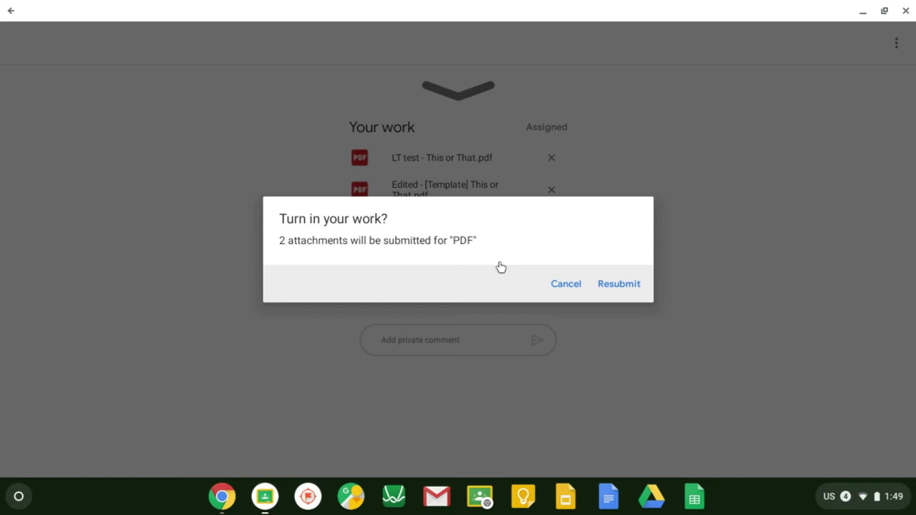
left_click(640, 285)
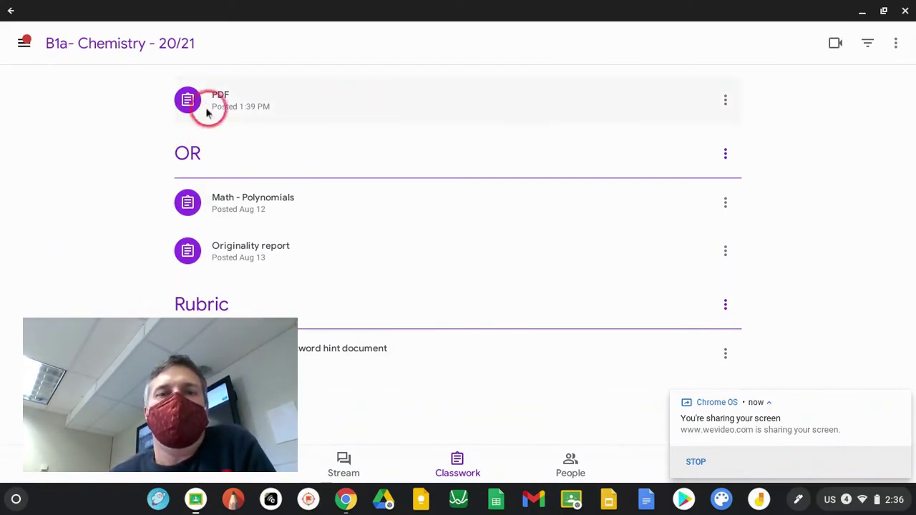
Step: Open the PDF assignment's Student Work and select the one turned-in student's submission
left_click(265, 111)
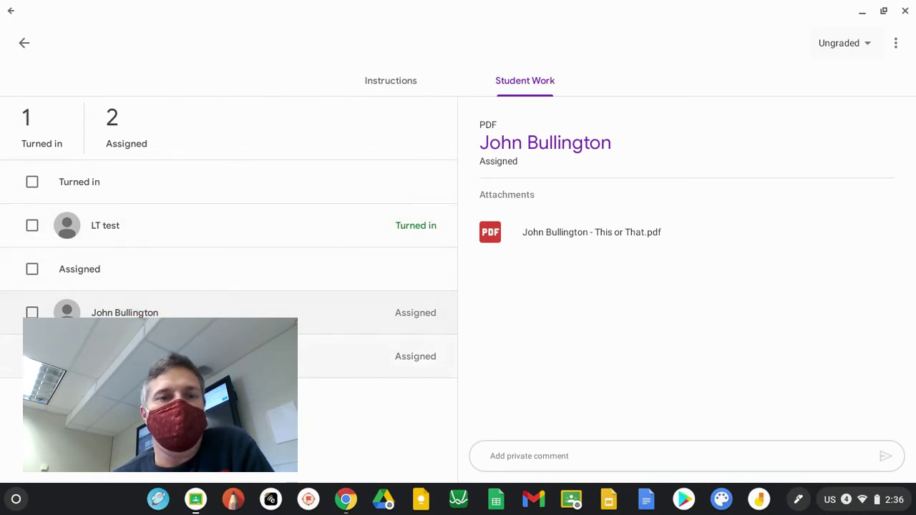
left_click(157, 231)
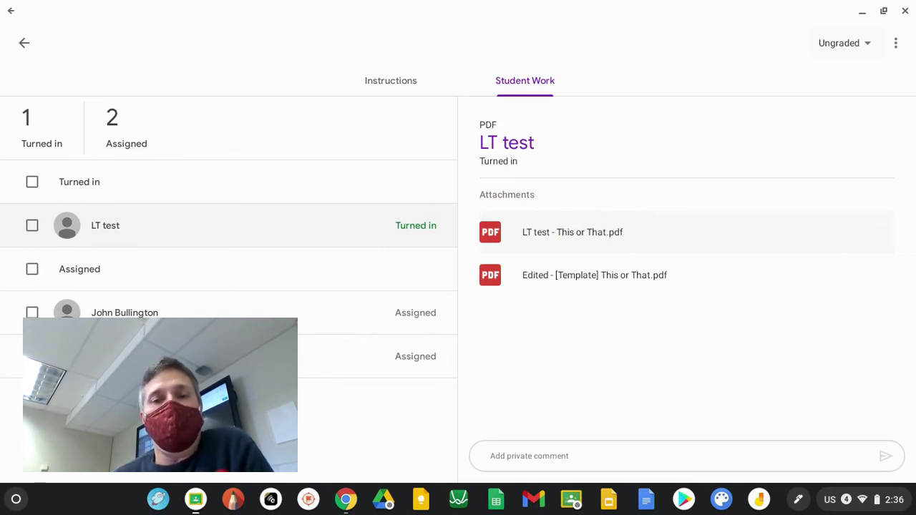
Step: Open 'Edited - [Template] This or That.pdf' and review the red circles on both pages
left_click(629, 282)
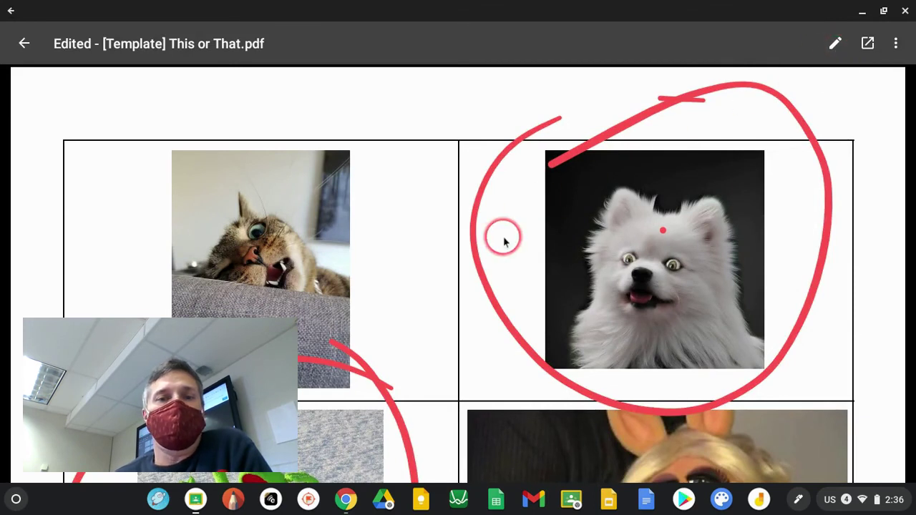
scroll(503, 241, "down", 5)
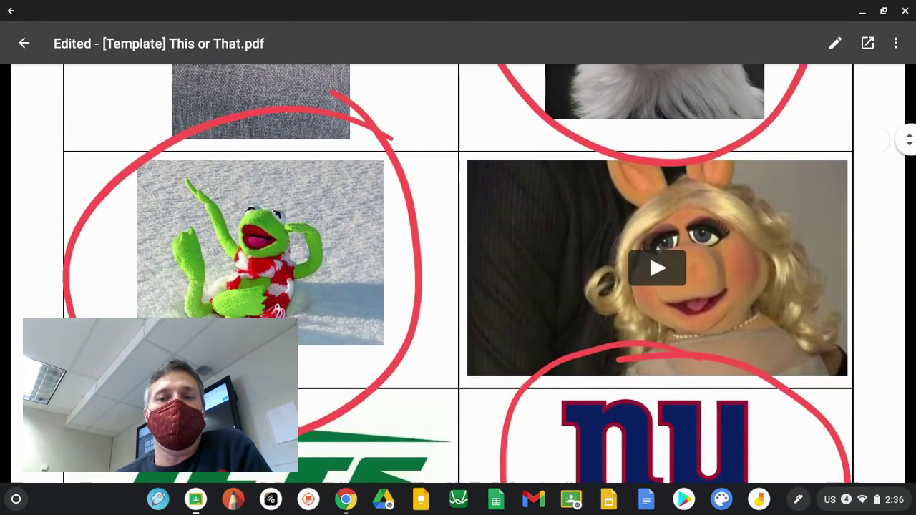
scroll(458, 271, "down", 8)
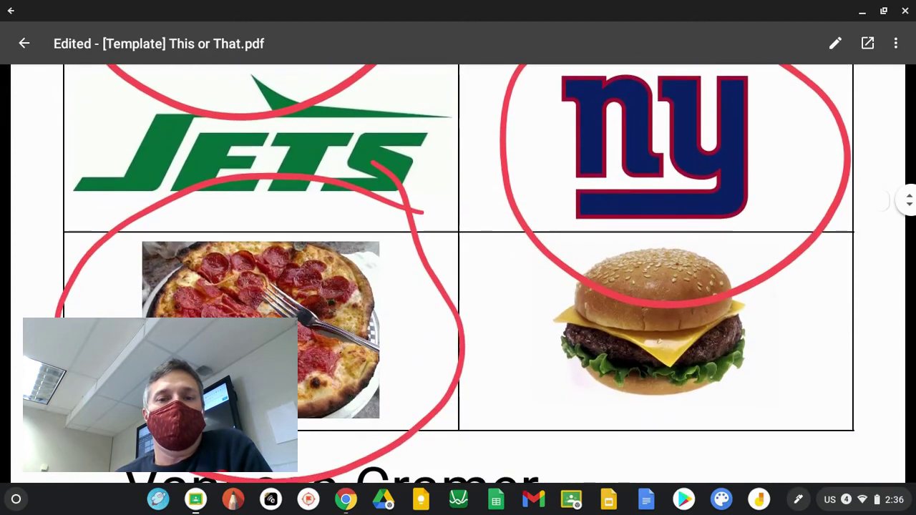
scroll(458, 272, "down", 6)
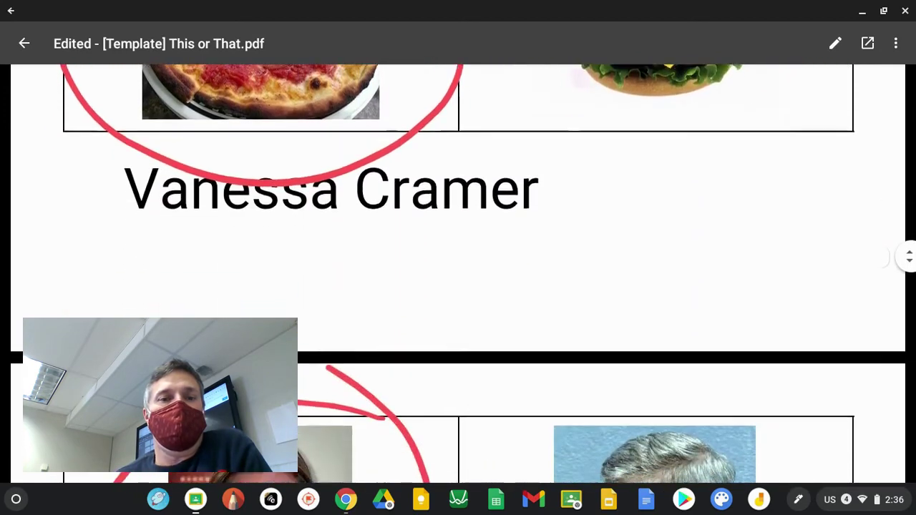
scroll(458, 271, "down", 6)
scroll(458, 272, "up", 8)
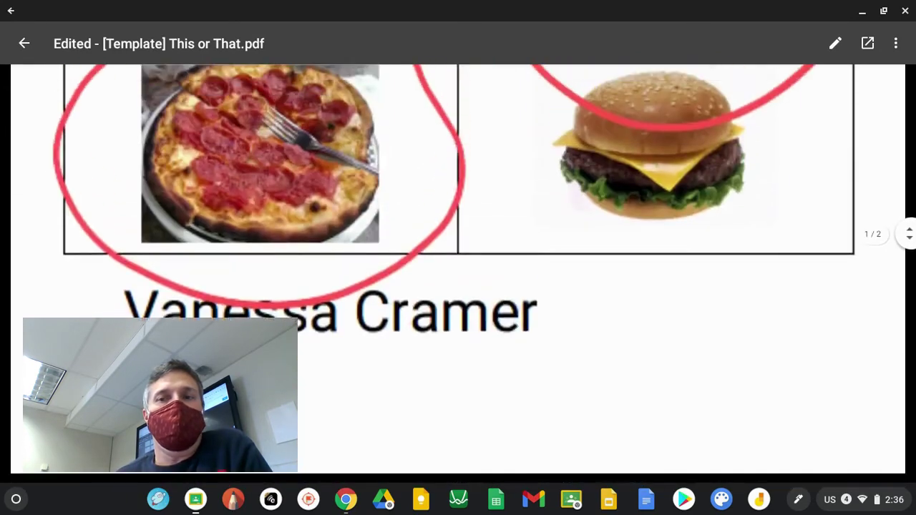
scroll(458, 272, "up", 5)
scroll(458, 271, "down", 7)
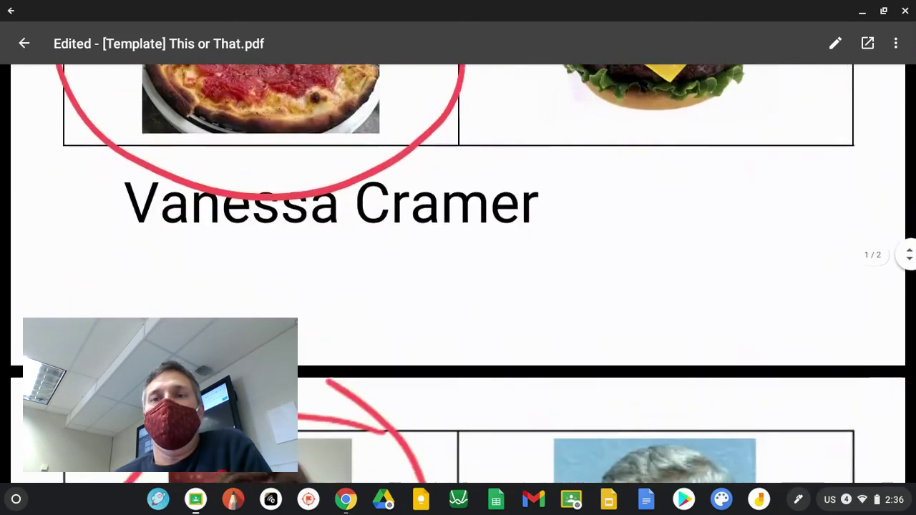
scroll(458, 272, "down", 5)
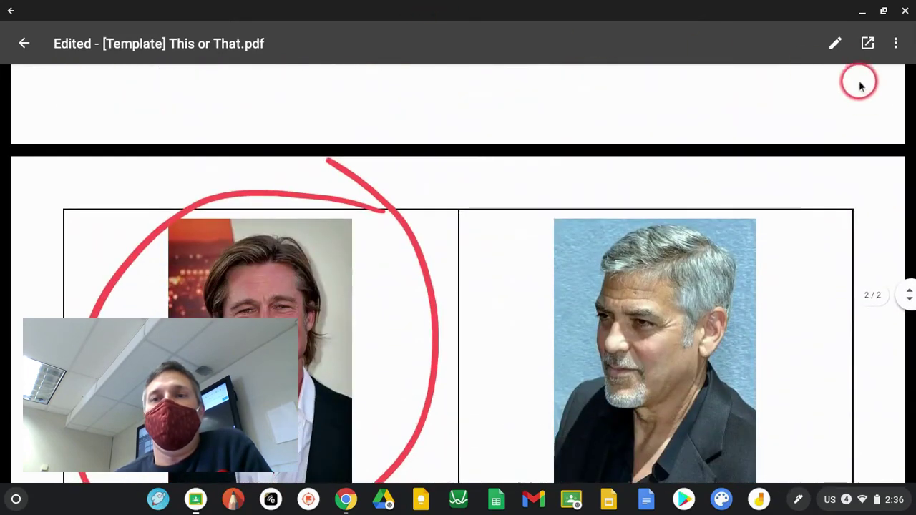
Step: Enter edit mode on the student's PDF and move to its second page
left_click(835, 47)
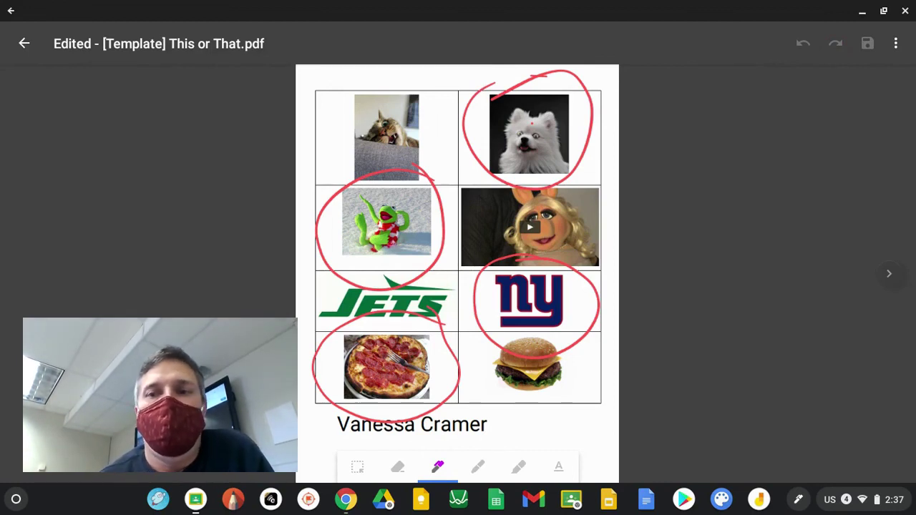
key("Right")
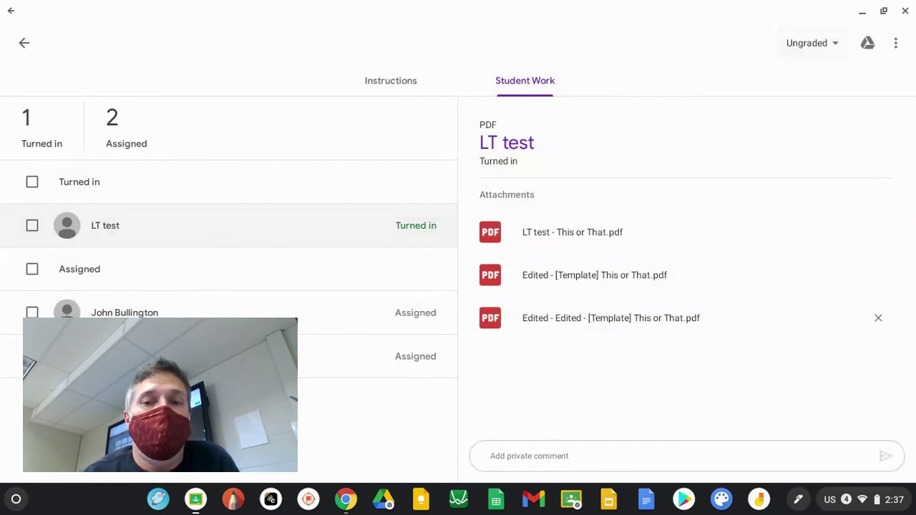
left_click(594, 274)
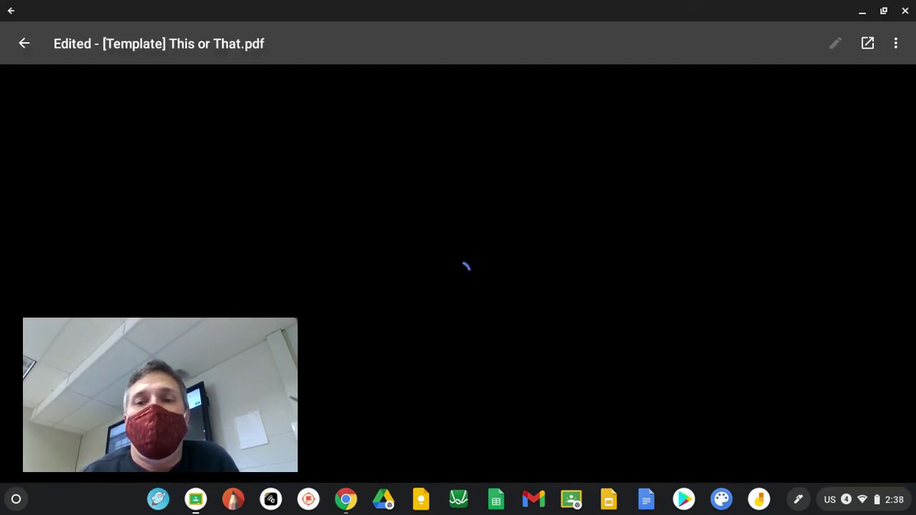
key("Escape")
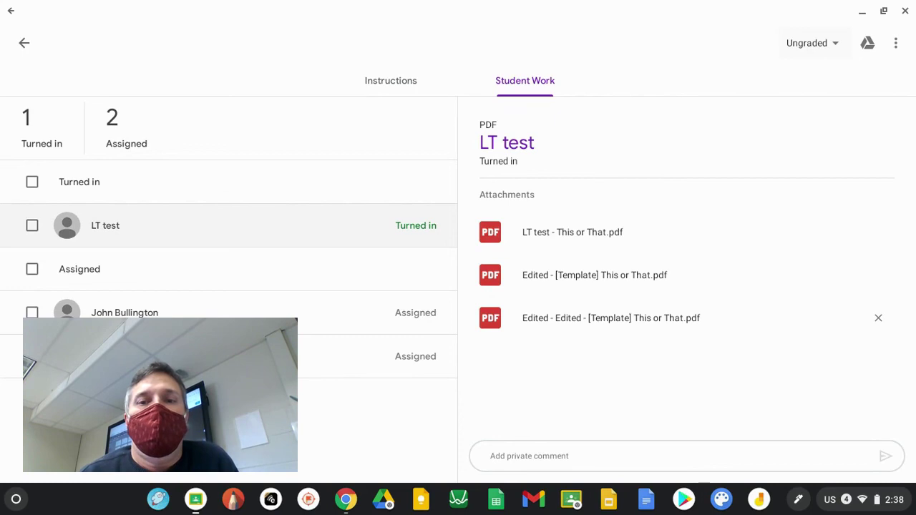
left_click(490, 456)
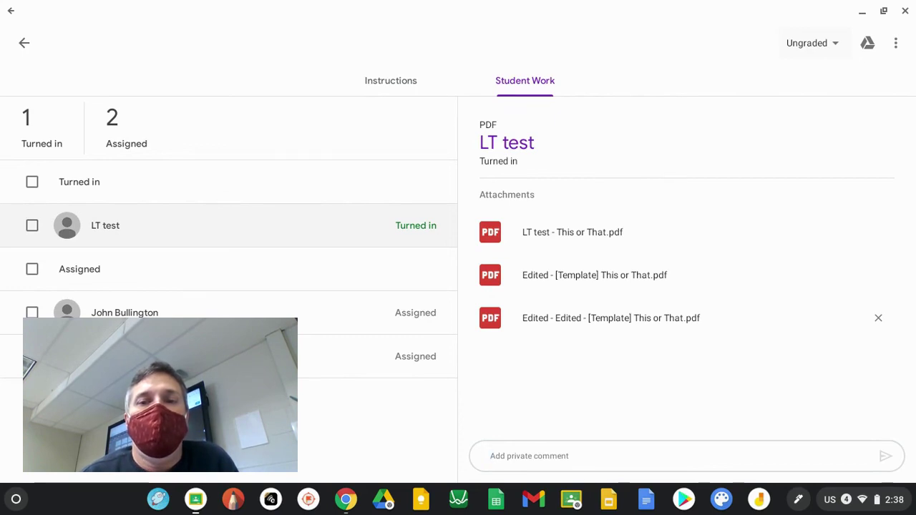